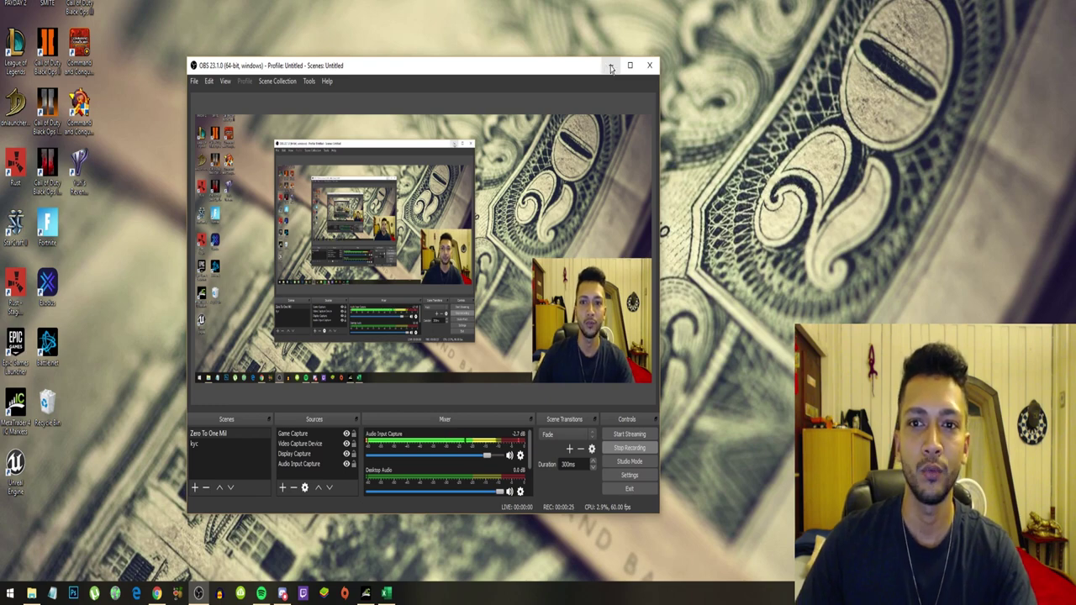
# Switch to MetaTrader 4 and review the executed trades in the account history back to March 2019.
pyautogui.click(610, 68)
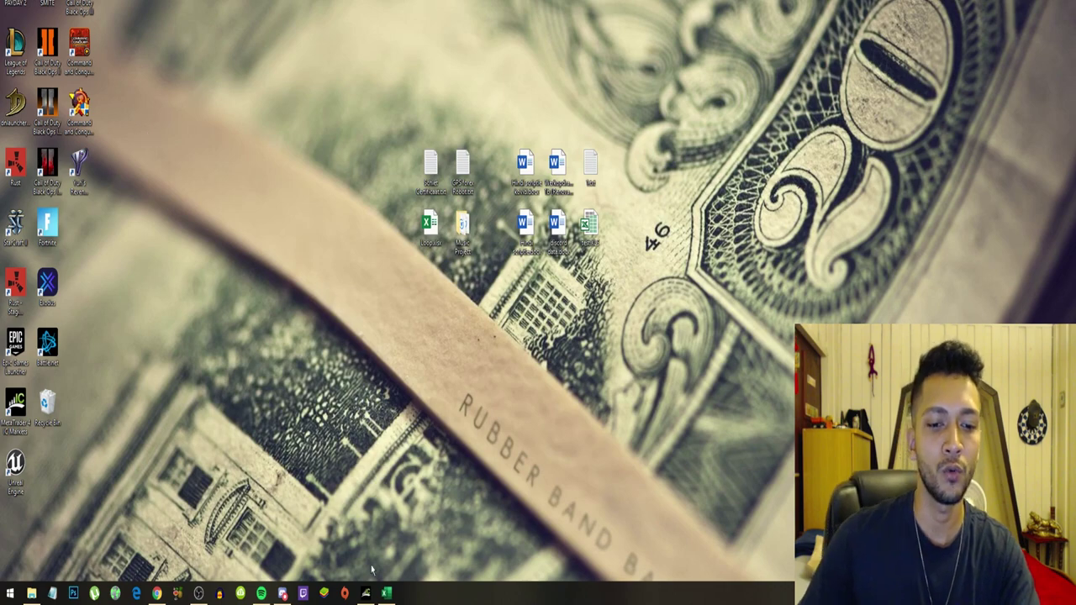
pyautogui.click(367, 594)
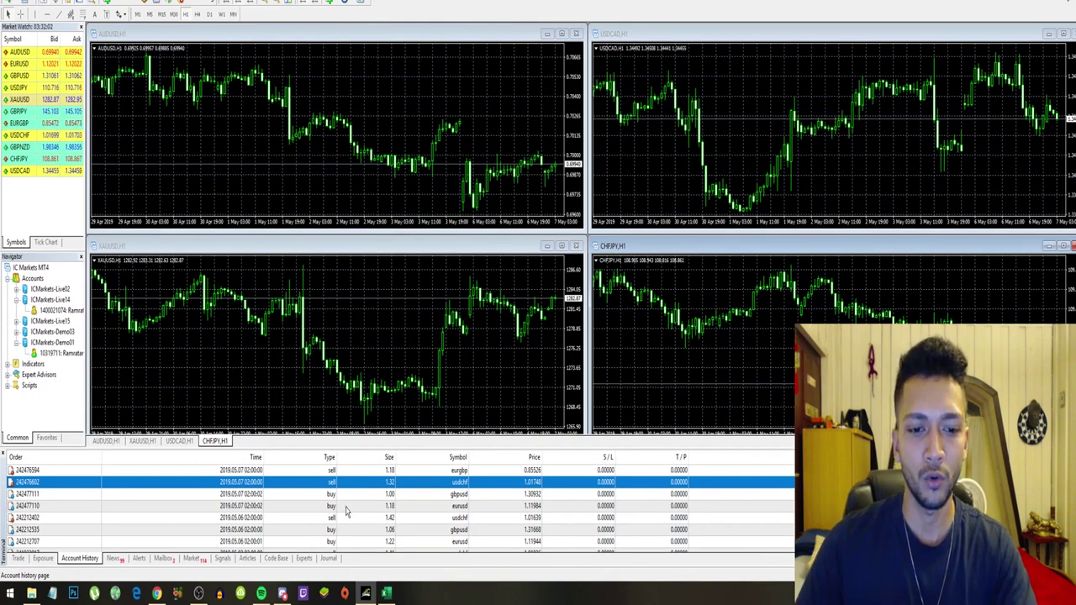
pyautogui.scroll(-10, 349, 507)
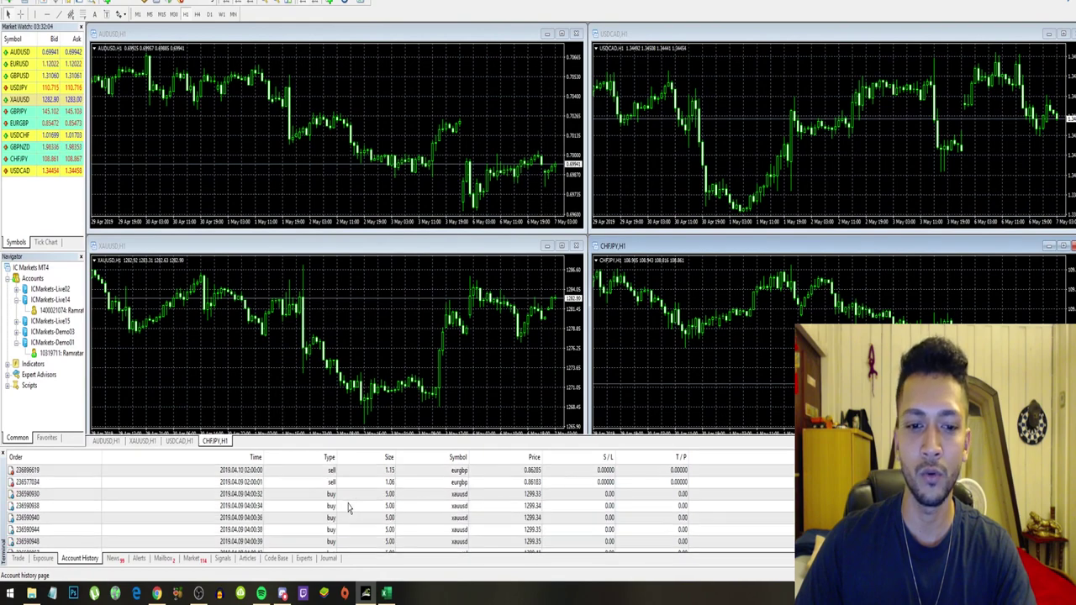
pyautogui.scroll(-10, 348, 508)
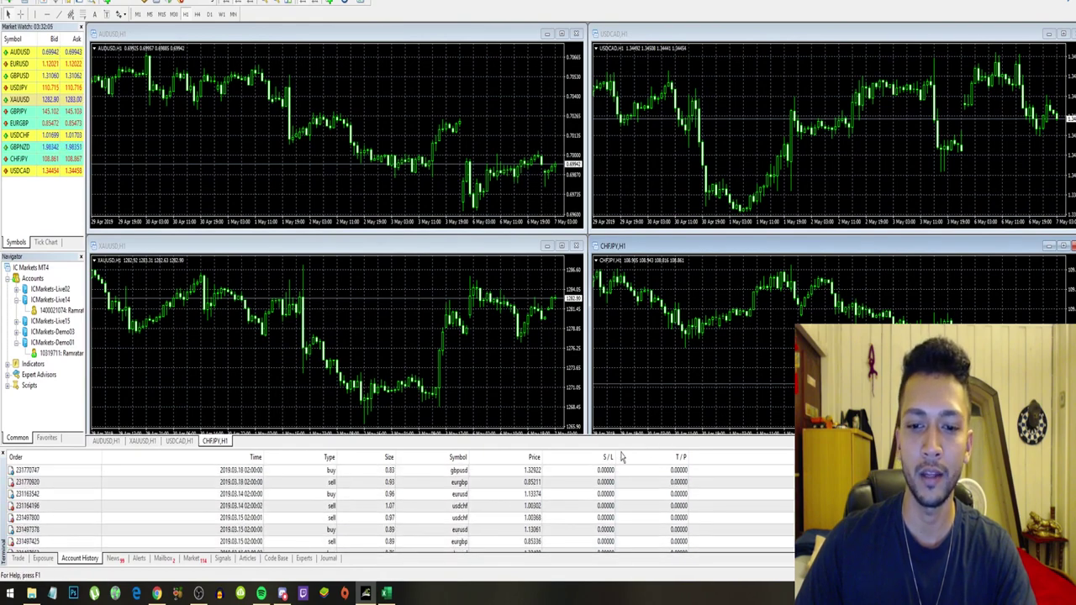
pyautogui.scroll(5, 322, 489)
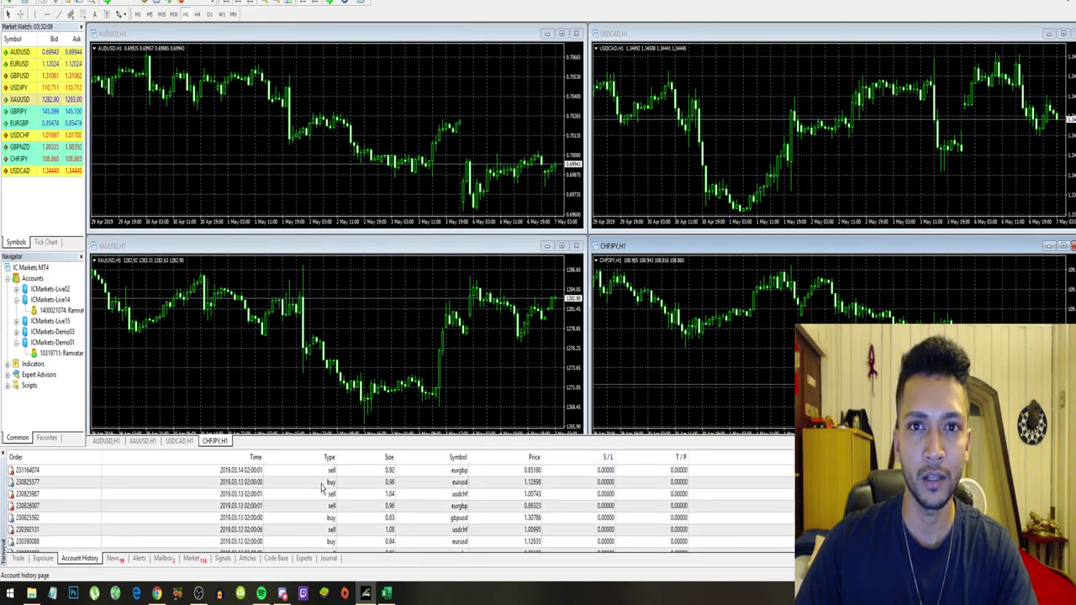
pyautogui.scroll(15, 322, 486)
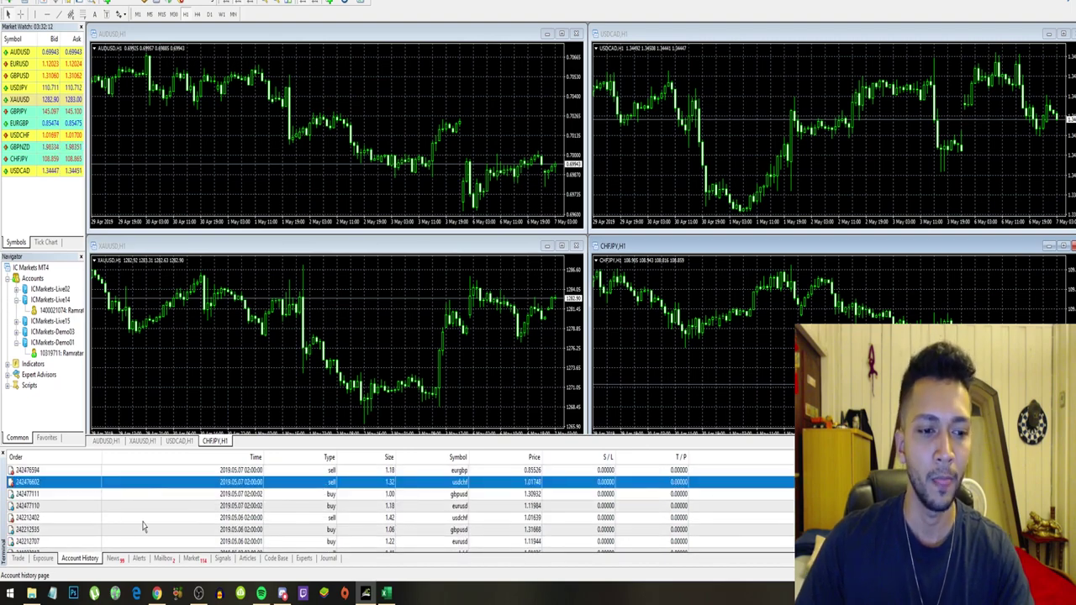
pyautogui.scroll(-3, 282, 526)
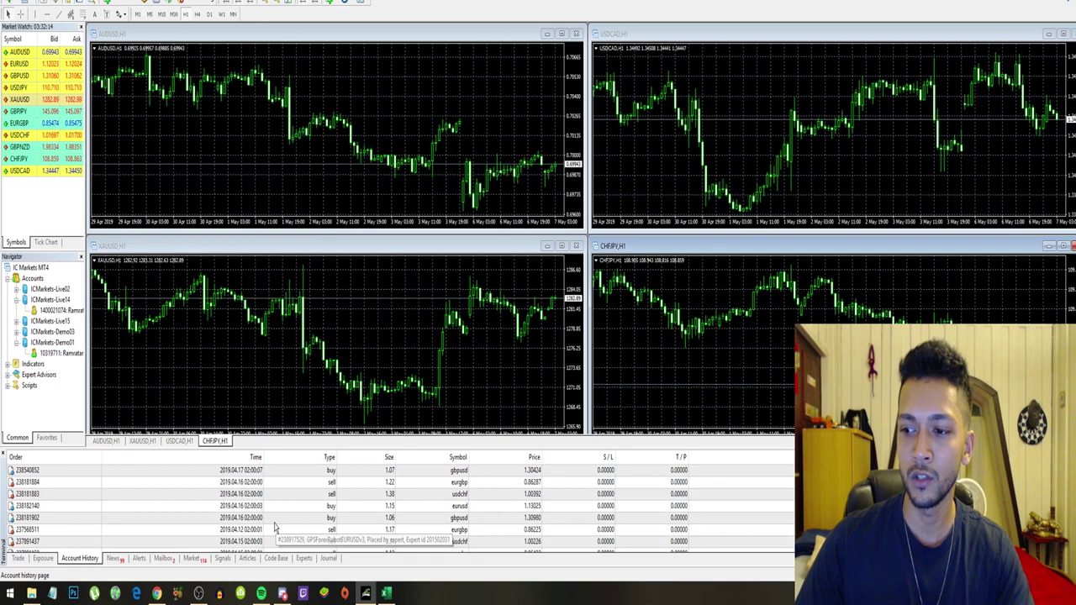
pyautogui.scroll(5, 269, 531)
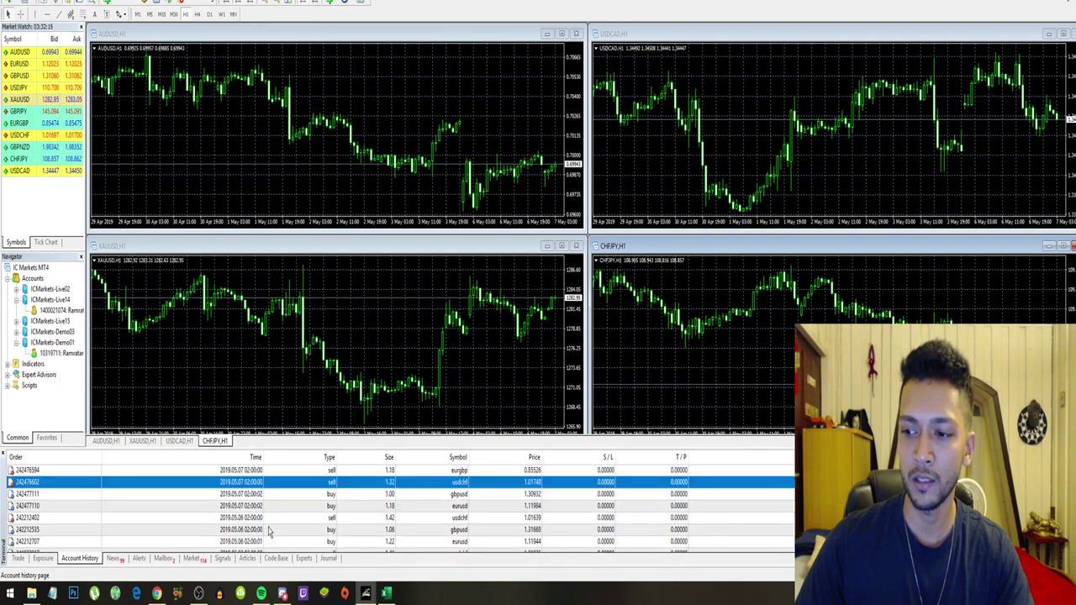
# Open the exported trade statement workbook from the desktop and review its closed transactions down to the account summary.
pyautogui.click(155, 504)
pyautogui.doubleClick(588, 226)
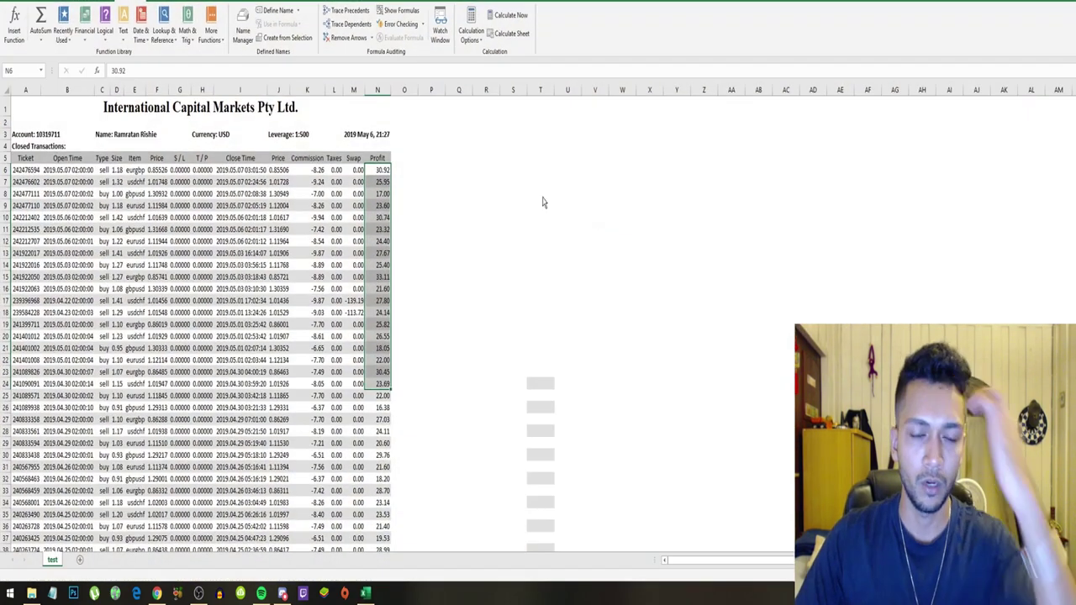
pyautogui.scroll(-3, 466, 164)
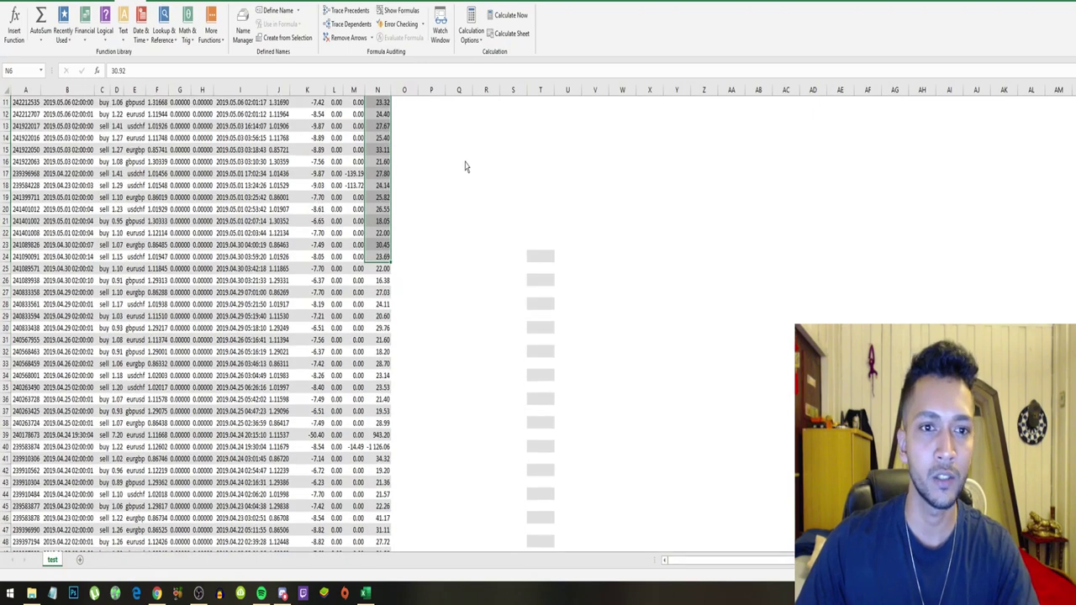
pyautogui.scroll(3, 465, 164)
pyautogui.scroll(-3, 204, 168)
pyautogui.scroll(3, 252, 167)
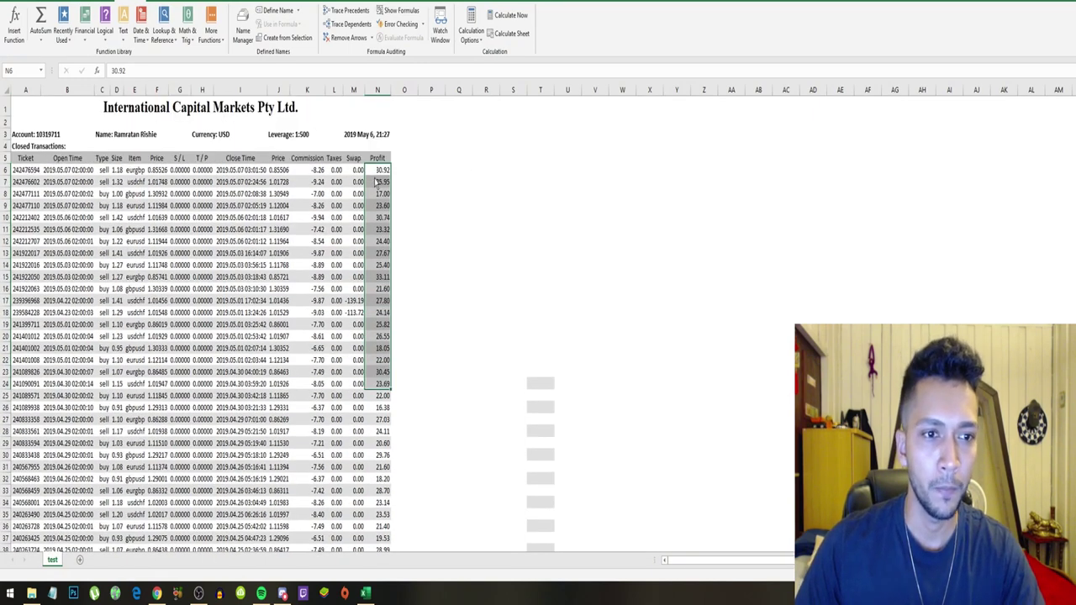
pyautogui.scroll(-20, 376, 183)
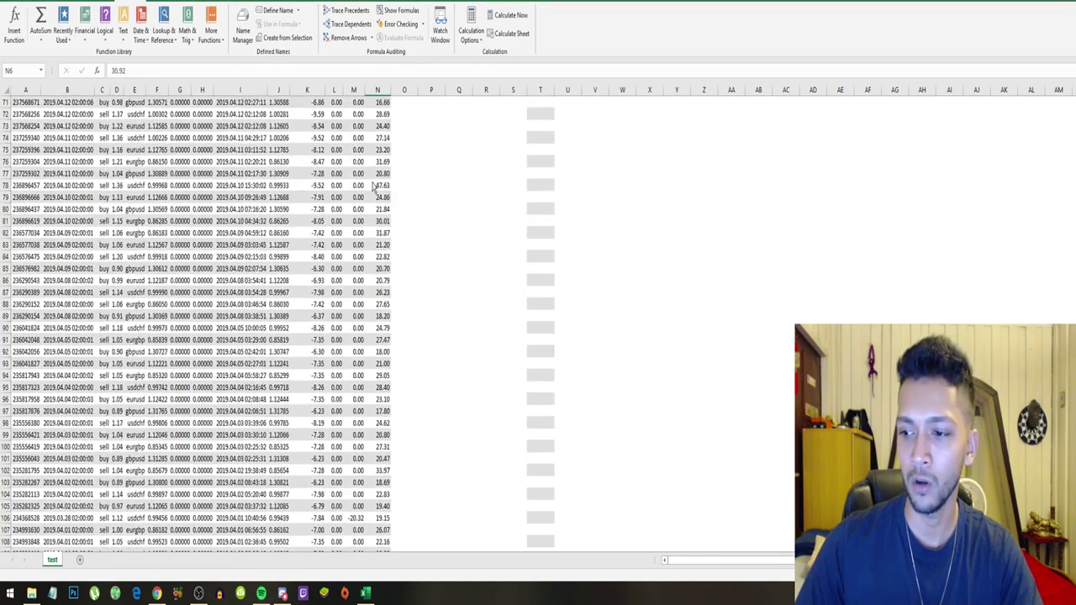
pyautogui.scroll(-15, 73, 191)
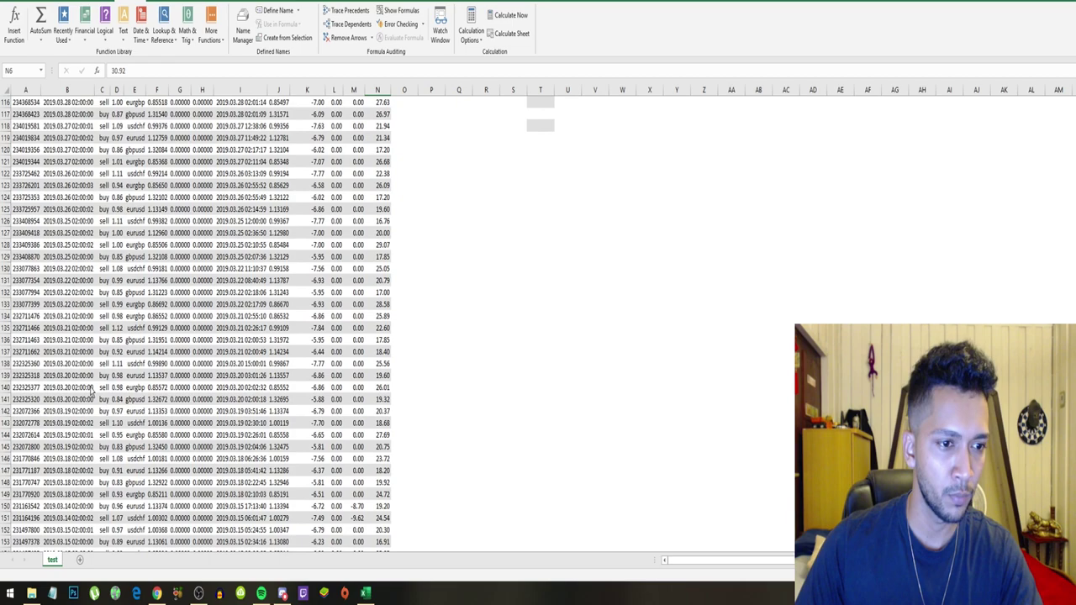
pyautogui.scroll(-20, 74, 411)
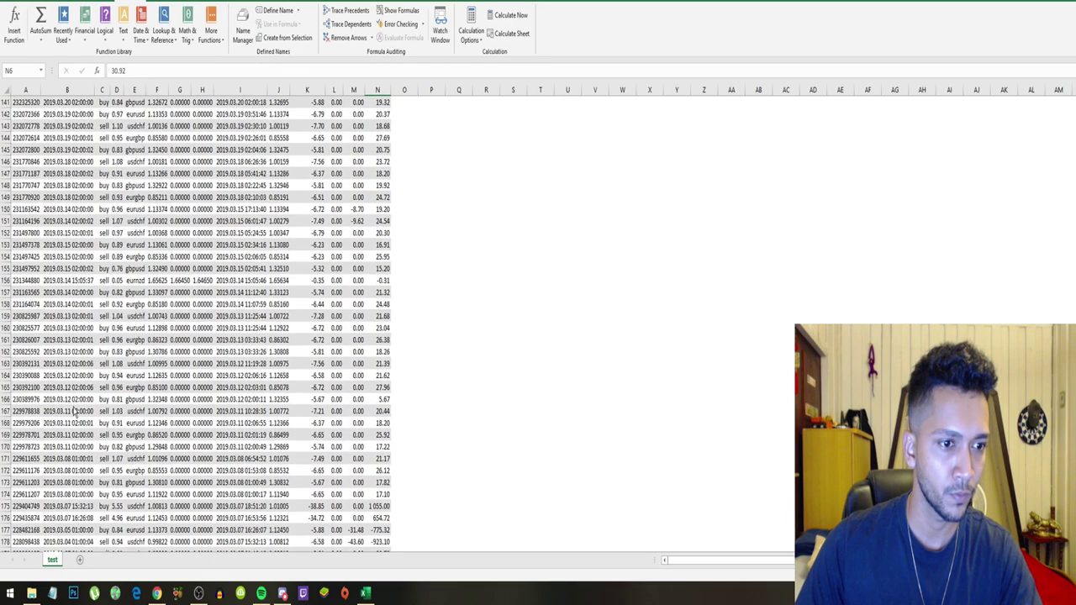
pyautogui.scroll(2, 75, 287)
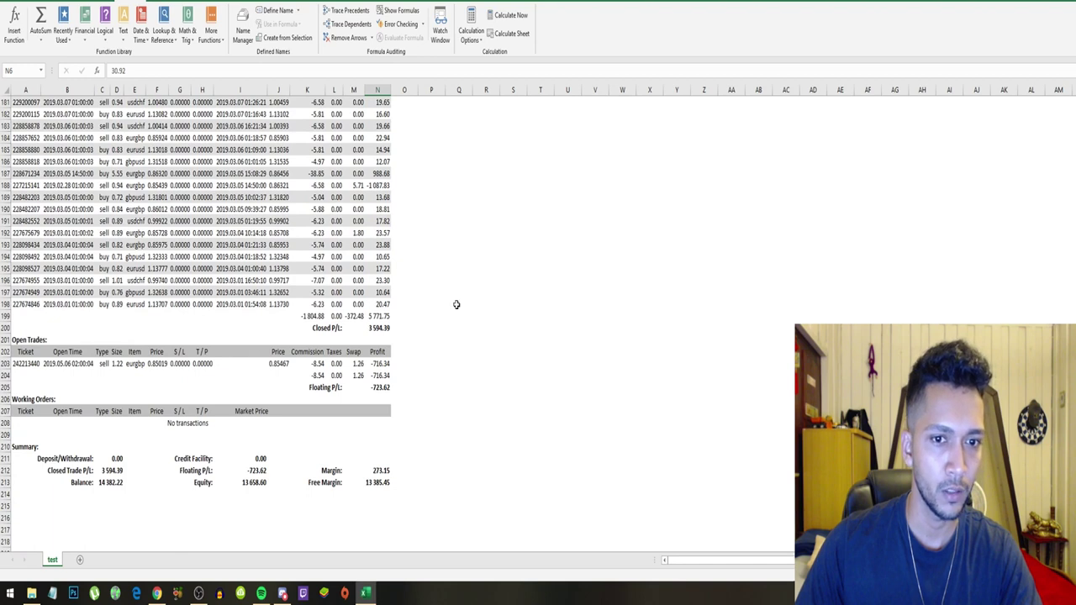
# Copy the March profit values in N111:N198 and paste them into a blank column starting at W97.
pyautogui.click(380, 303)
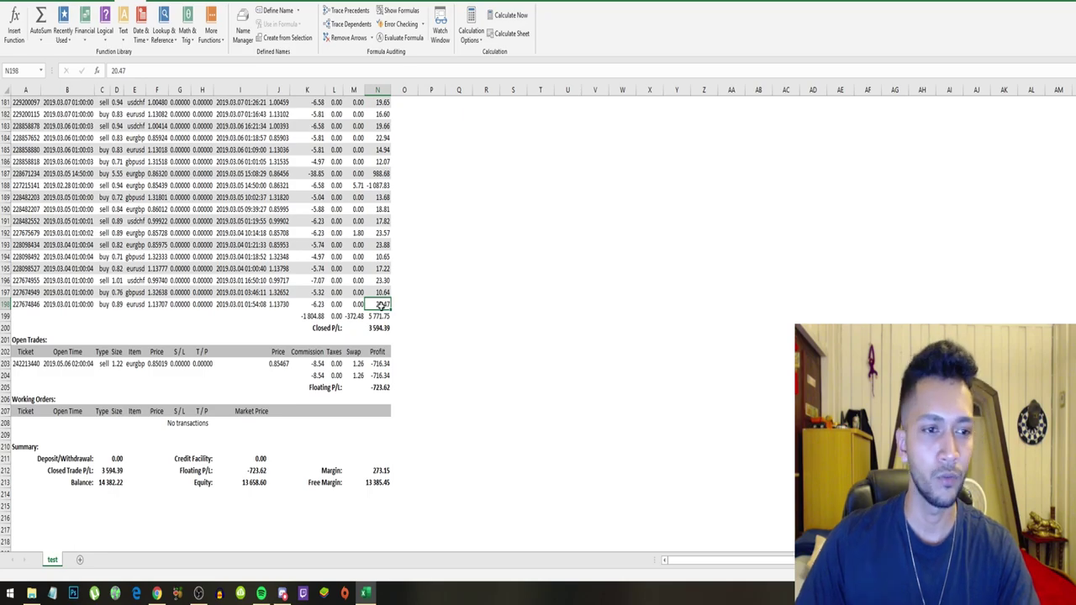
pyautogui.moveTo(380, 306)
pyautogui.mouseDown()
pyautogui.moveTo(384, 168)
pyautogui.moveTo(420, 100)
pyautogui.moveTo(390, 47)
pyautogui.moveTo(387, 291)
pyautogui.mouseUp()
pyautogui.hotkey('ctrl', 'c')
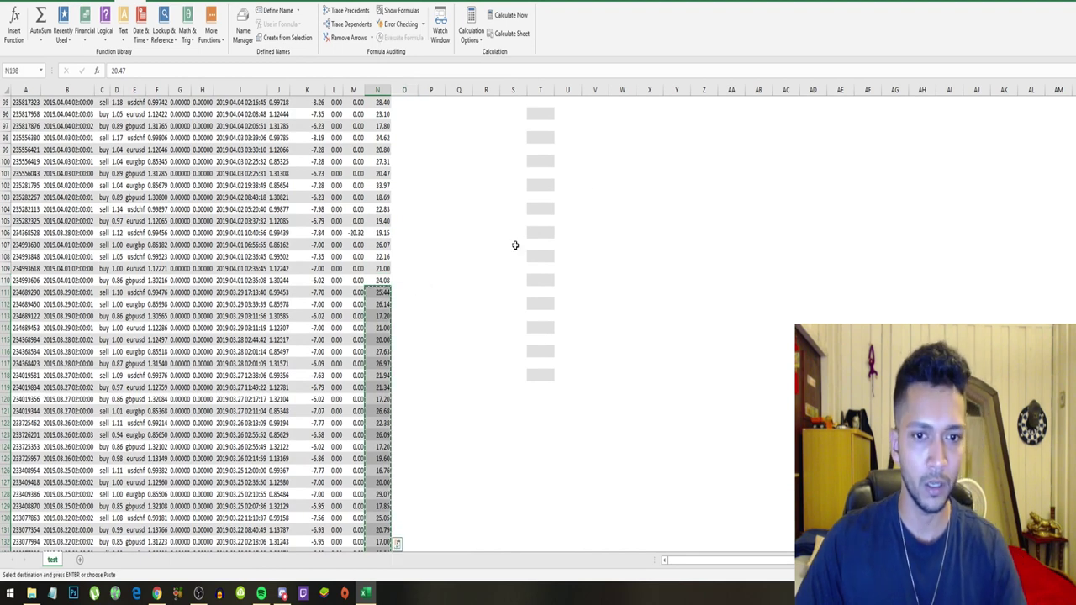
pyautogui.click(623, 126)
pyautogui.hotkey('ctrl', 'v')
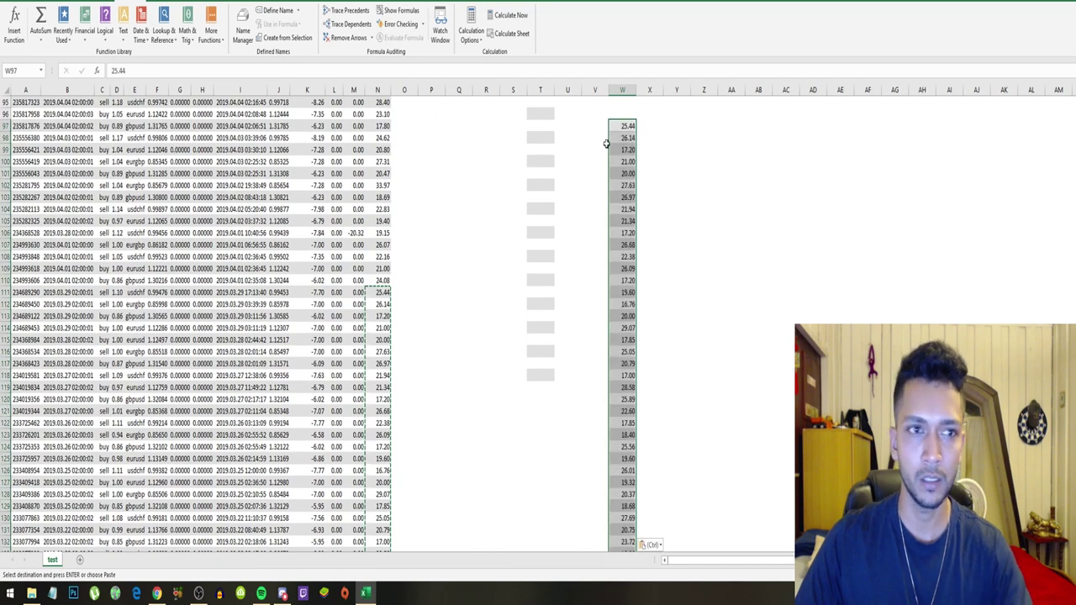
# Total the pasted March profits with AutoSum's Sum in W185, covering W97:W184, and select the result cell.
pyautogui.click(41, 40)
pyautogui.scroll(-12, 668, 296)
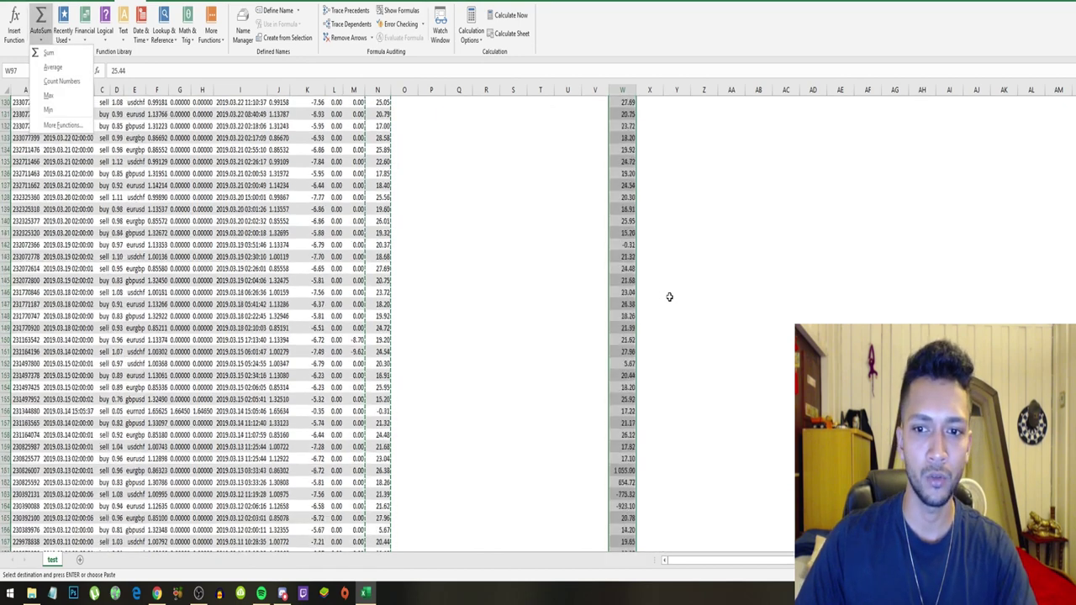
pyautogui.scroll(-15, 669, 296)
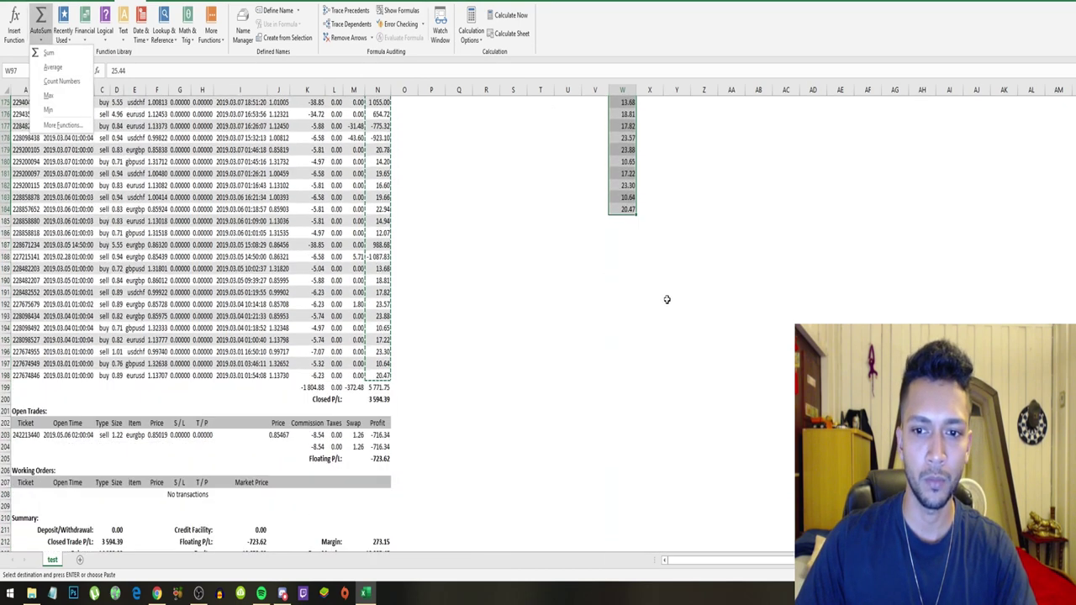
pyautogui.click(43, 54)
pyautogui.scroll(-20, 673, 278)
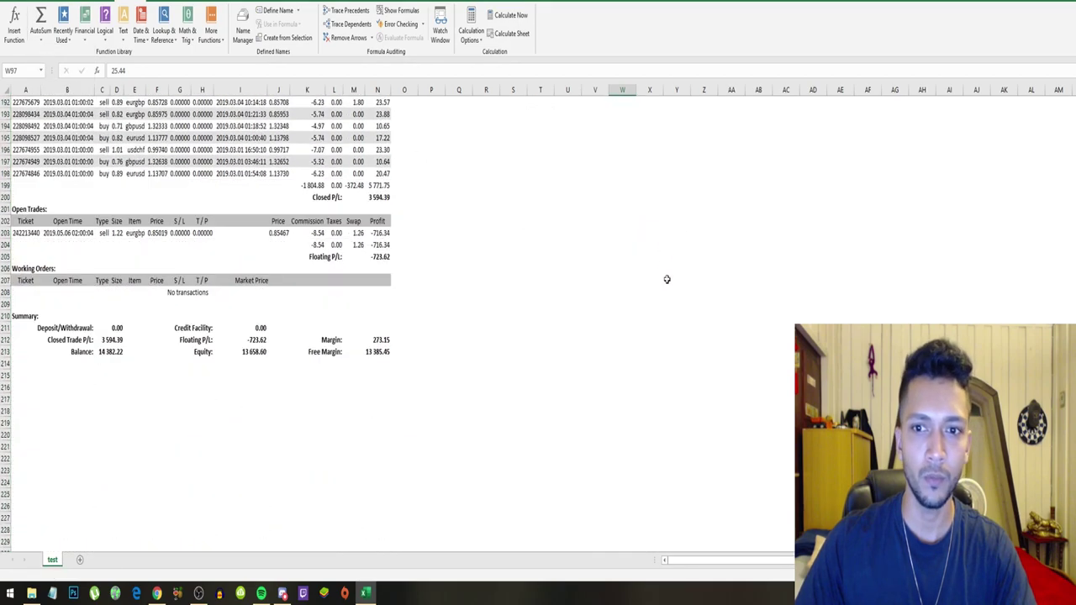
pyautogui.scroll(8, 666, 279)
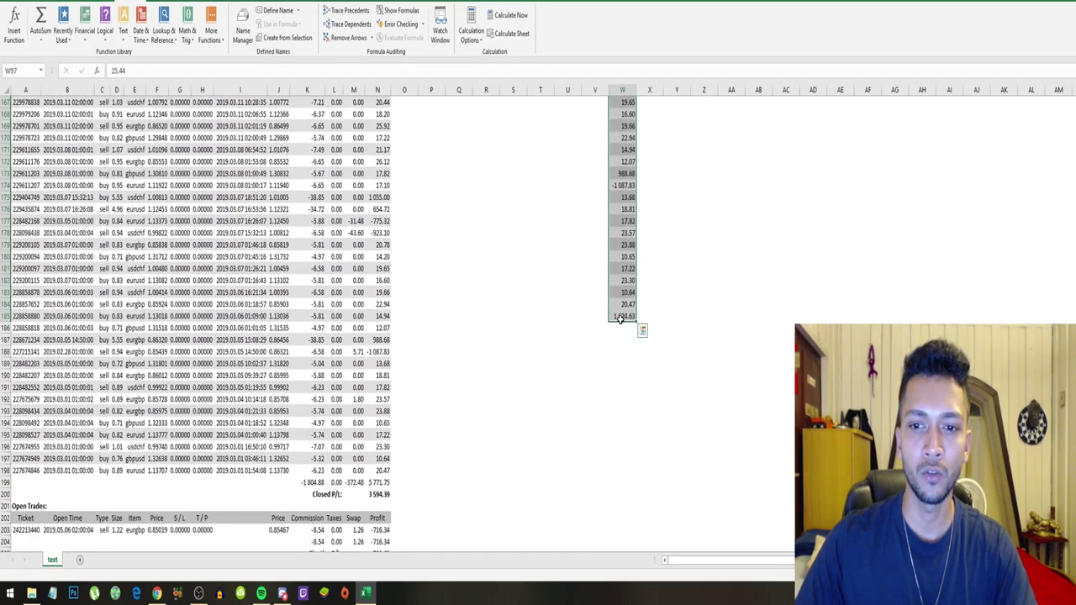
pyautogui.click(620, 317)
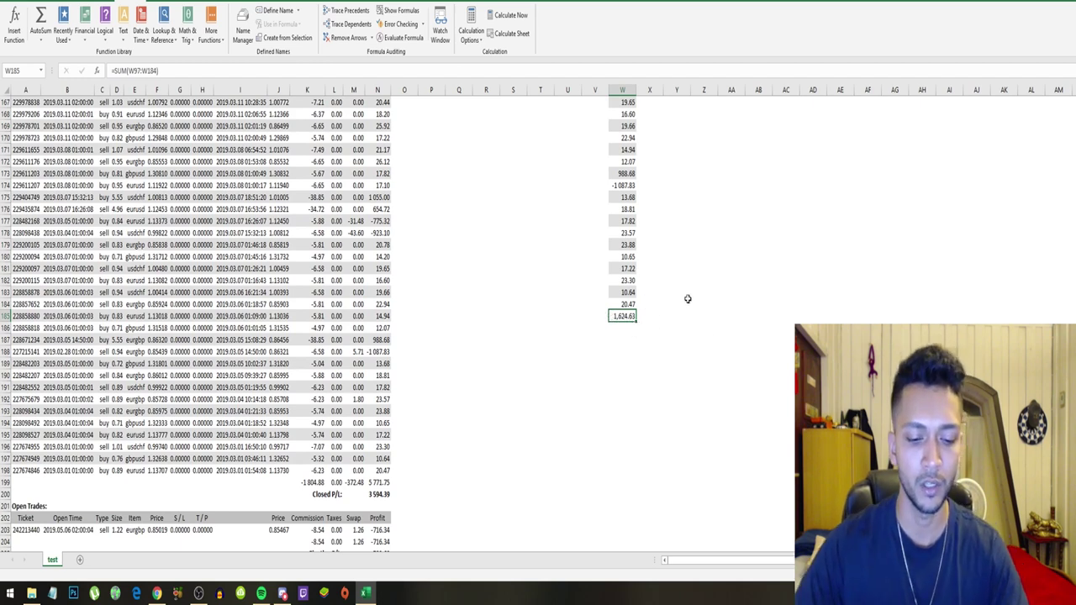
# Review the April closed trades and inspect the profit of the large losing trade in N40 and its recovery trade in N39.
pyautogui.scroll(-7, 457, 300)
pyautogui.scroll(13, 456, 300)
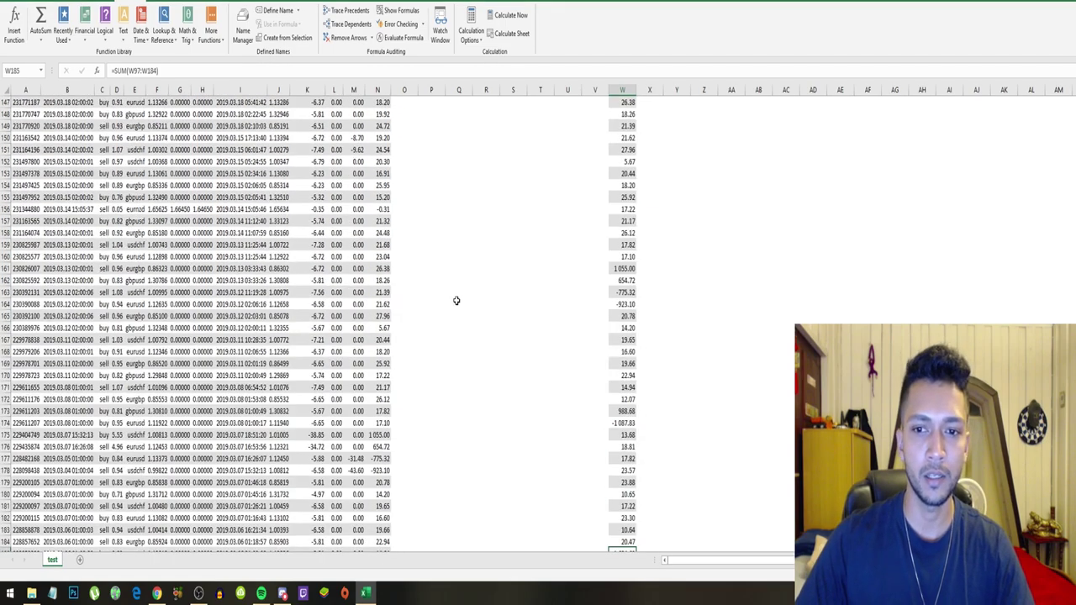
pyautogui.scroll(20, 457, 300)
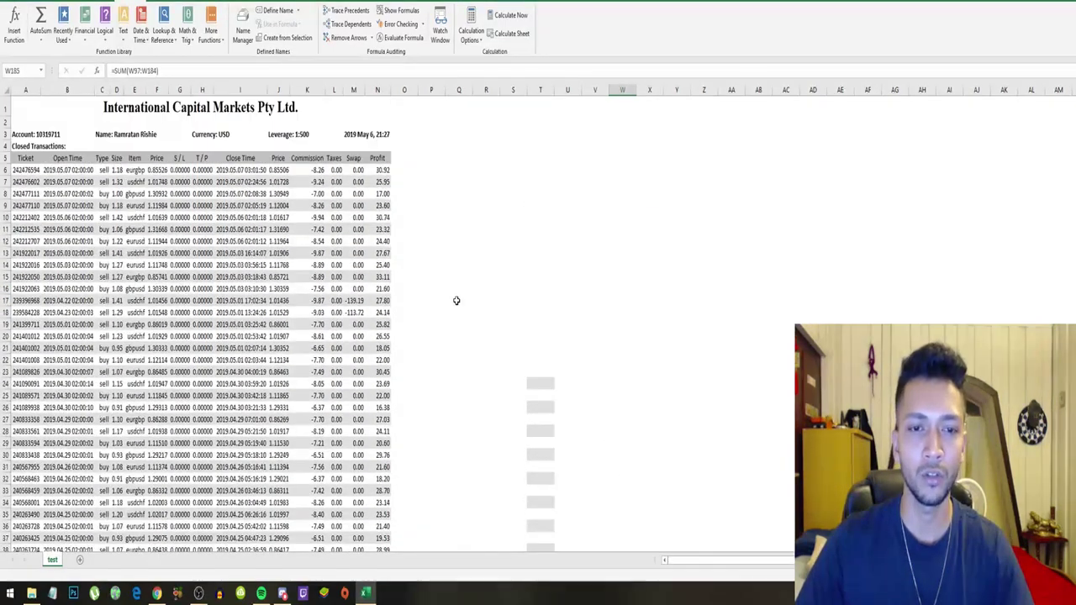
pyautogui.scroll(-13, 420, 222)
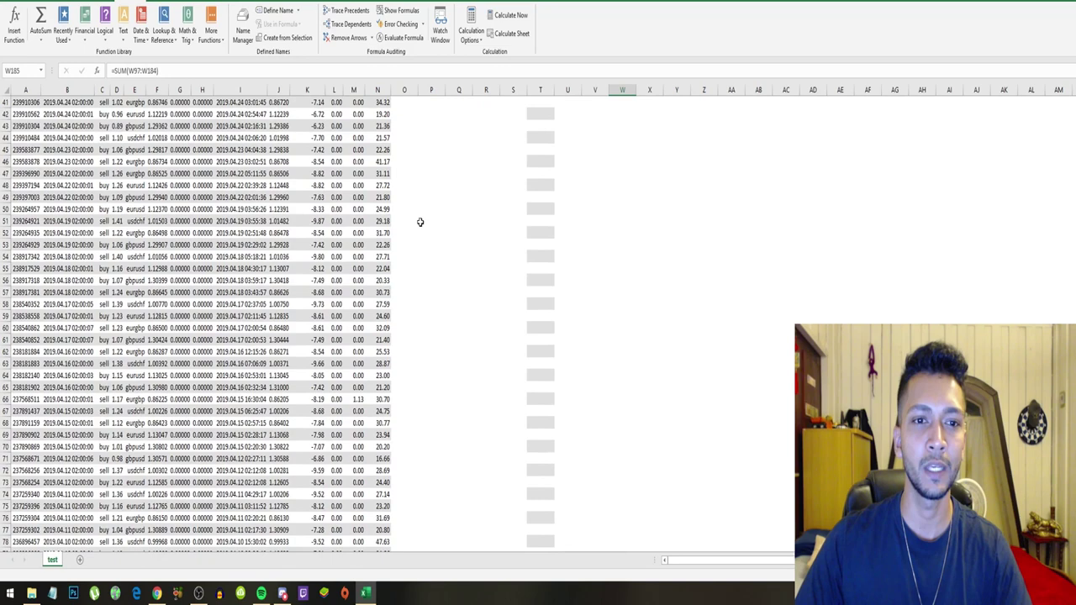
pyautogui.scroll(5, 420, 221)
pyautogui.click(379, 269)
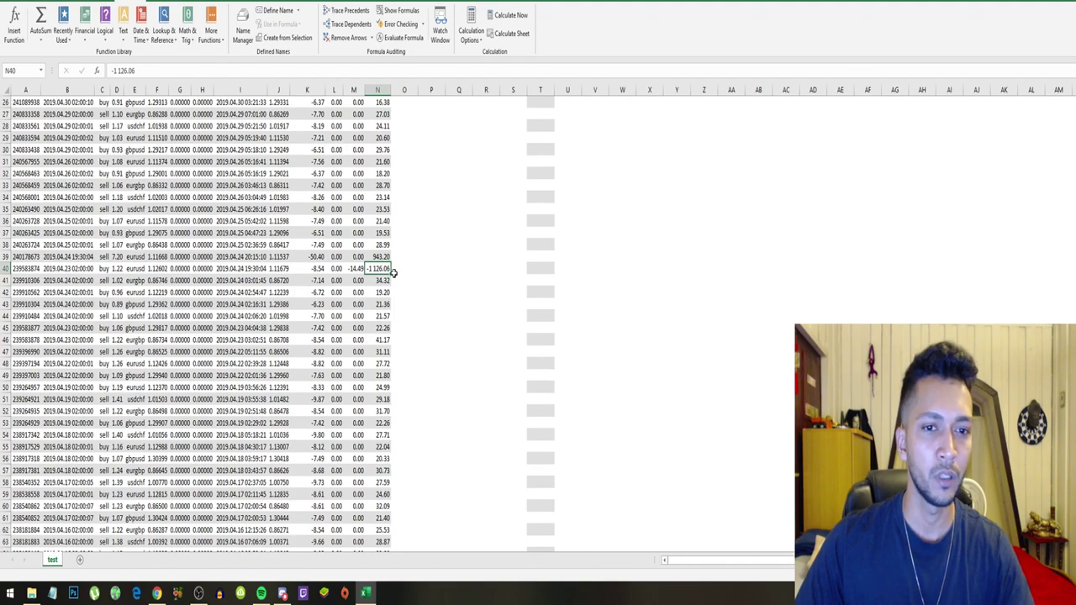
pyautogui.press('Up')
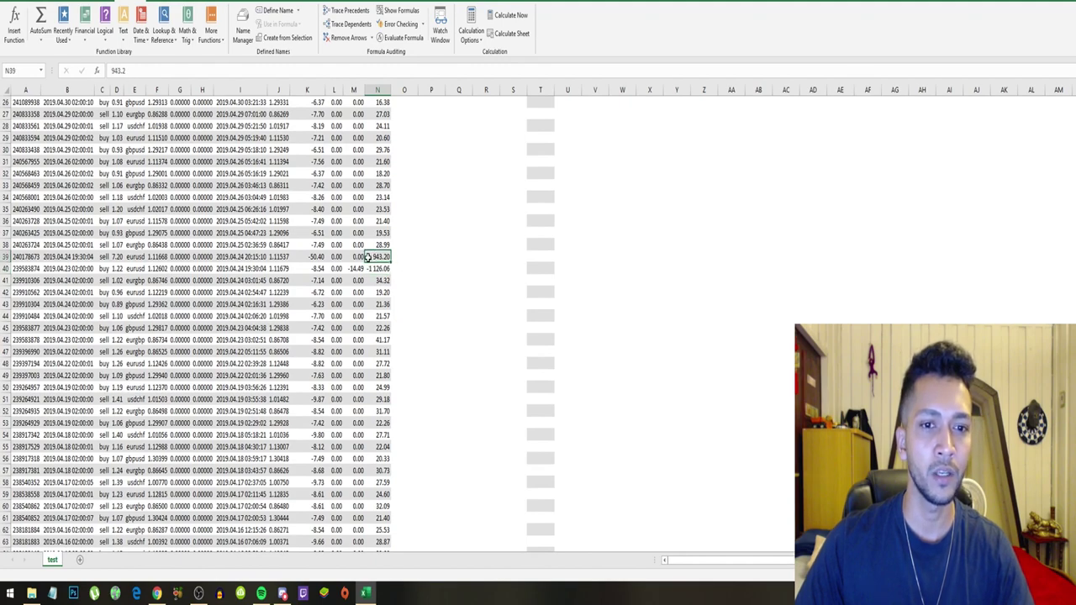
pyautogui.click(429, 268)
# Review the March closed trades and inspect the profits of the large losing trade in N177 and the recovery trades in N175 and N176.
pyautogui.scroll(-8, 403, 288)
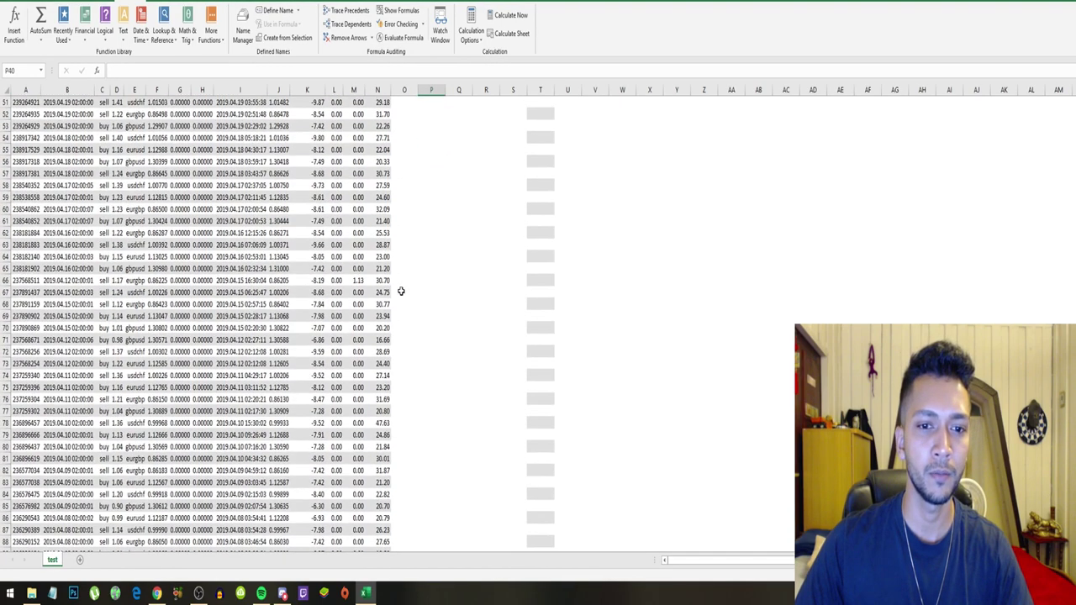
pyautogui.scroll(-18, 401, 290)
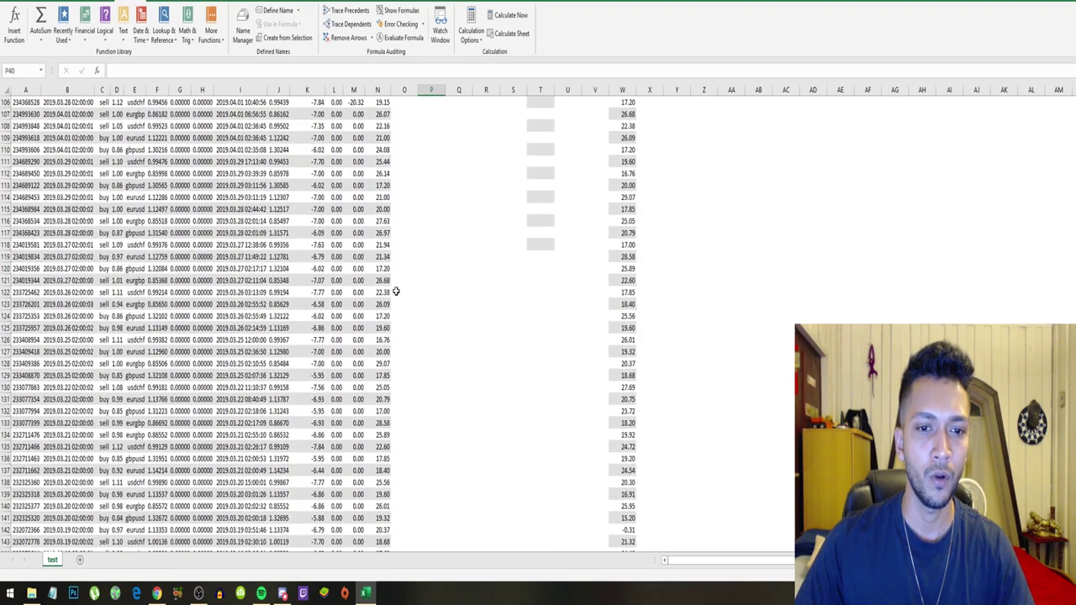
pyautogui.scroll(-13, 395, 291)
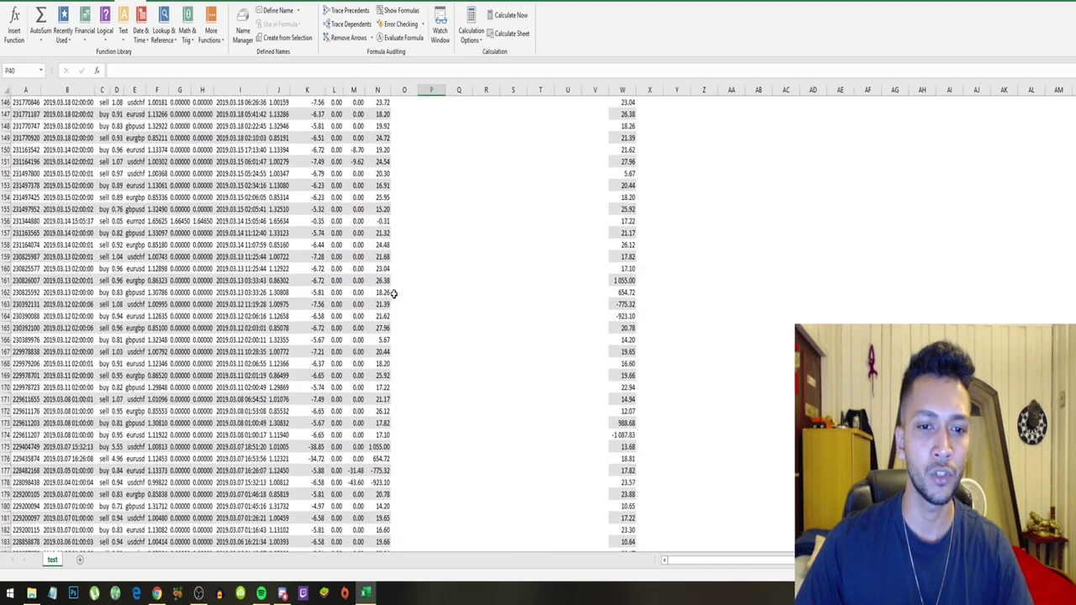
pyautogui.scroll(-2, 380, 232)
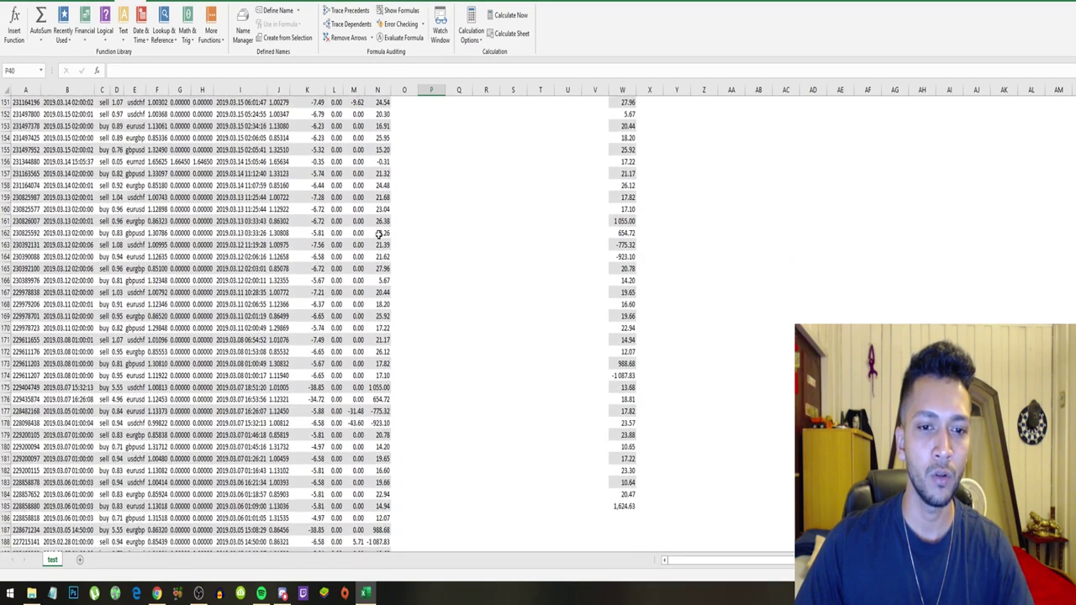
pyautogui.click(382, 411)
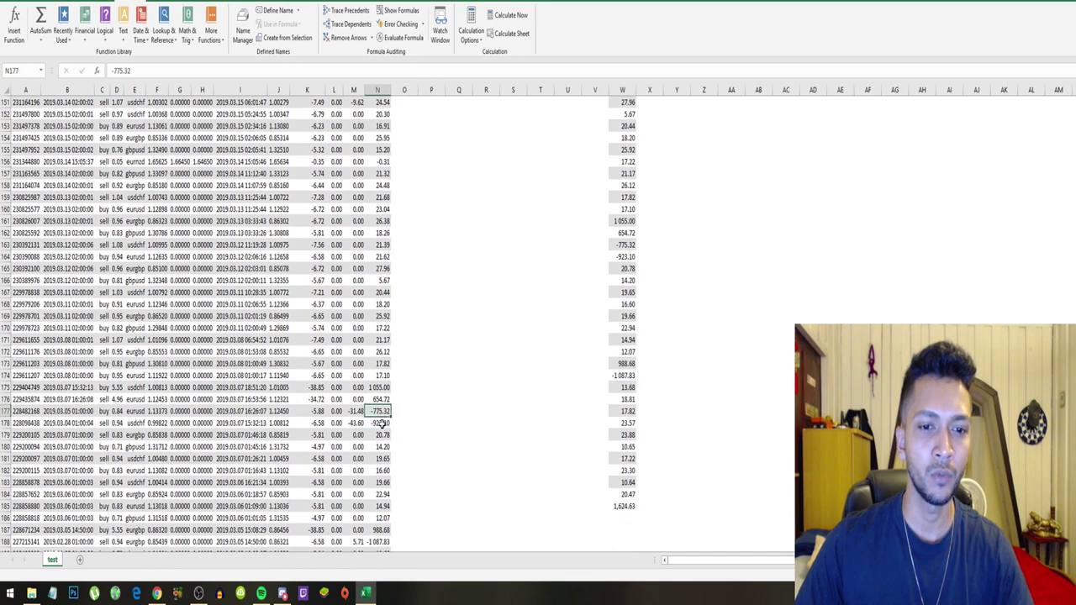
pyautogui.click(379, 400)
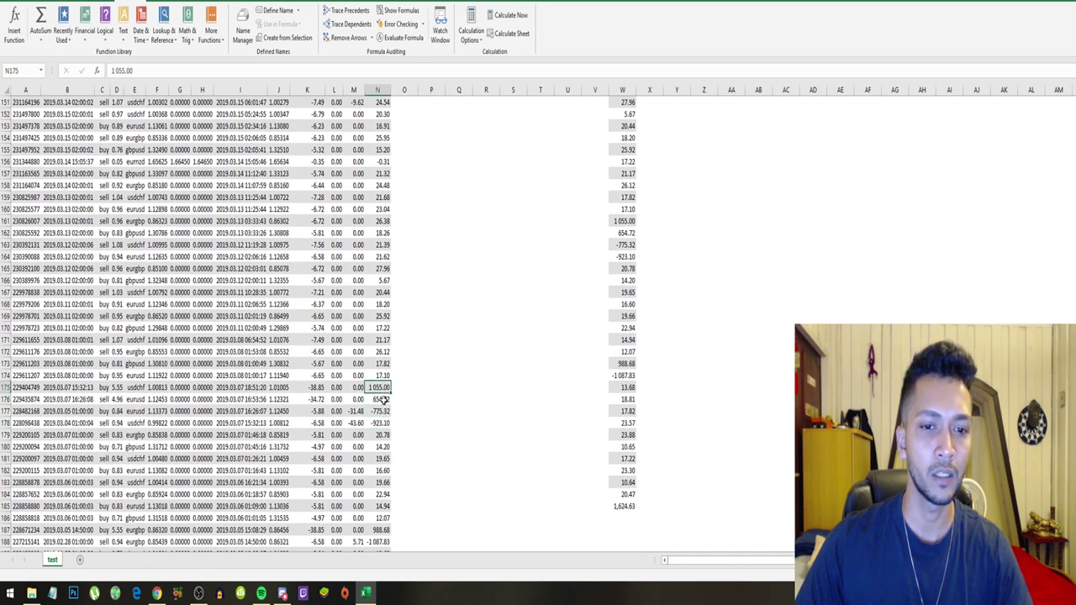
# Review the earliest March trades down to the open trades section, inspect the profit in N197, and return up the statement.
pyautogui.scroll(-7, 389, 234)
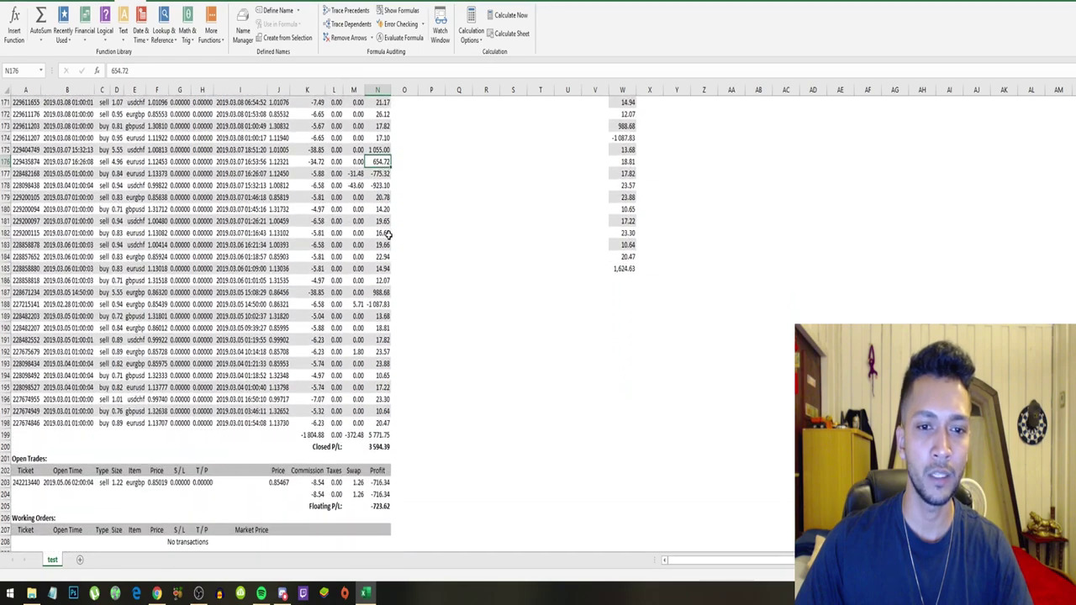
pyautogui.click(383, 411)
pyautogui.scroll(8, 379, 287)
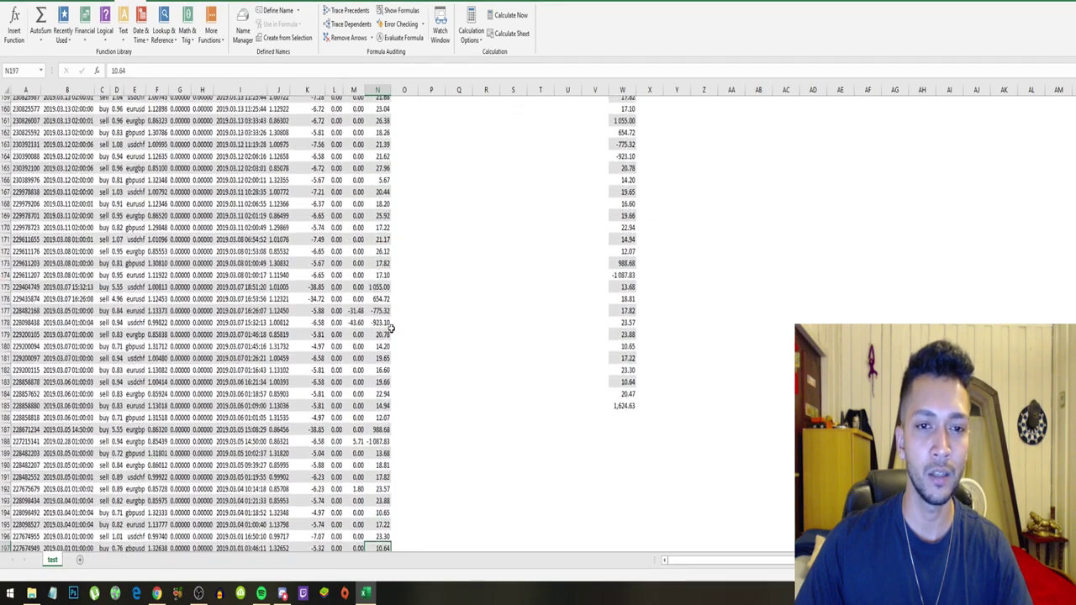
pyautogui.scroll(20, 379, 287)
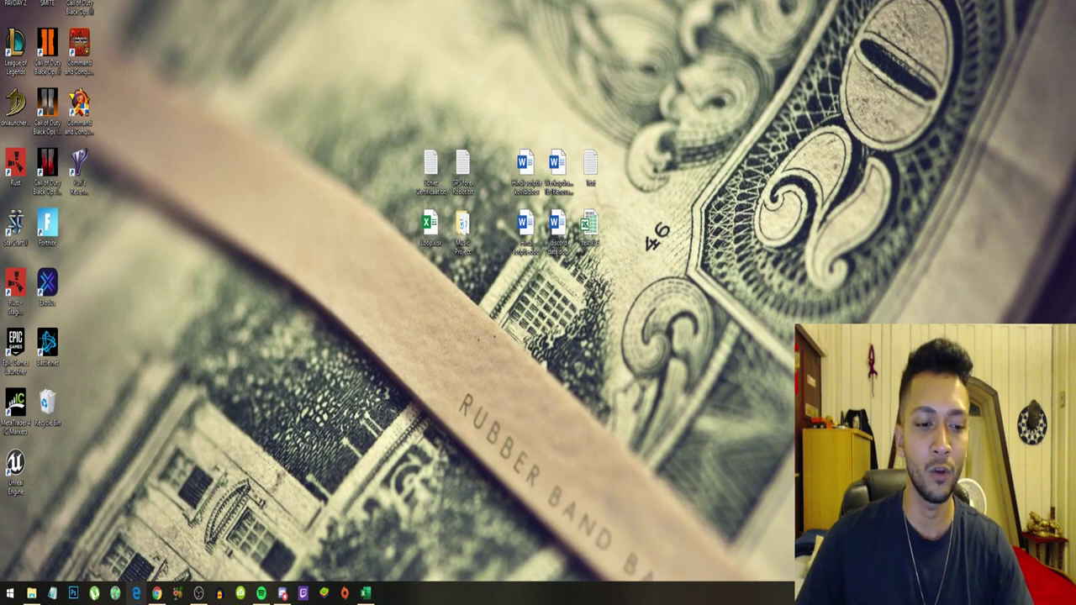
# Switch to Chrome, browse the Zero To One Million YouTube channel's uploaded videos, and return to the desktop.
pyautogui.click(156, 594)
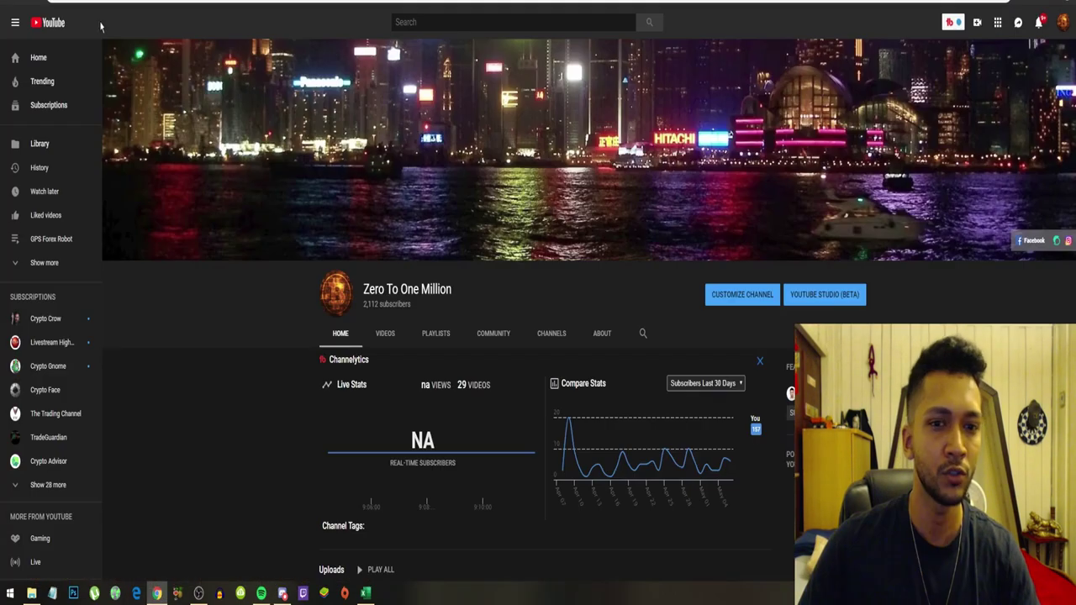
pyautogui.scroll(-3, 353, 201)
pyautogui.scroll(2, 400, 159)
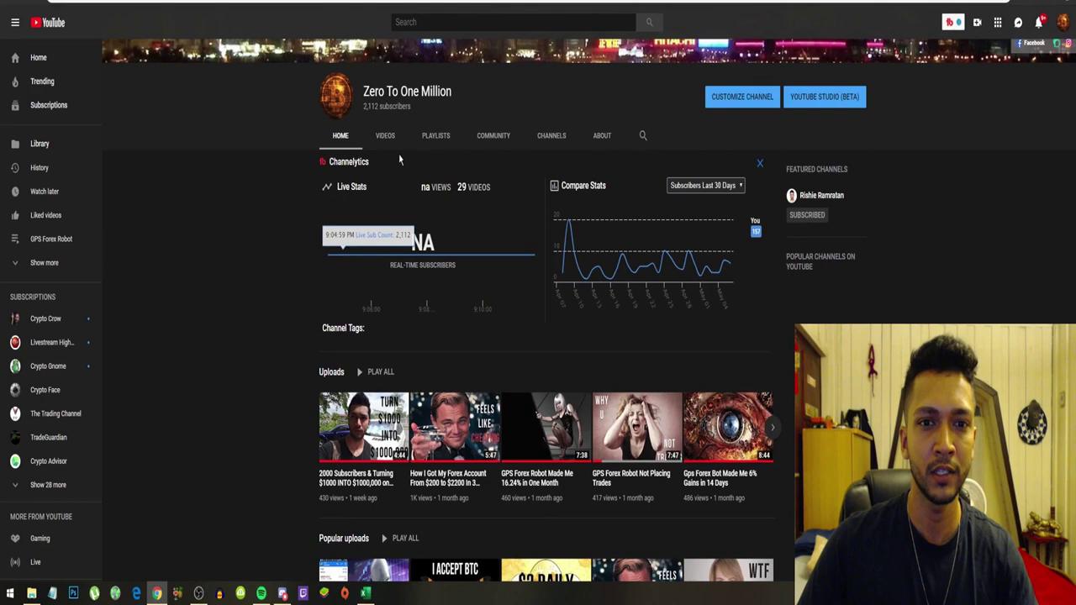
pyautogui.click(385, 135)
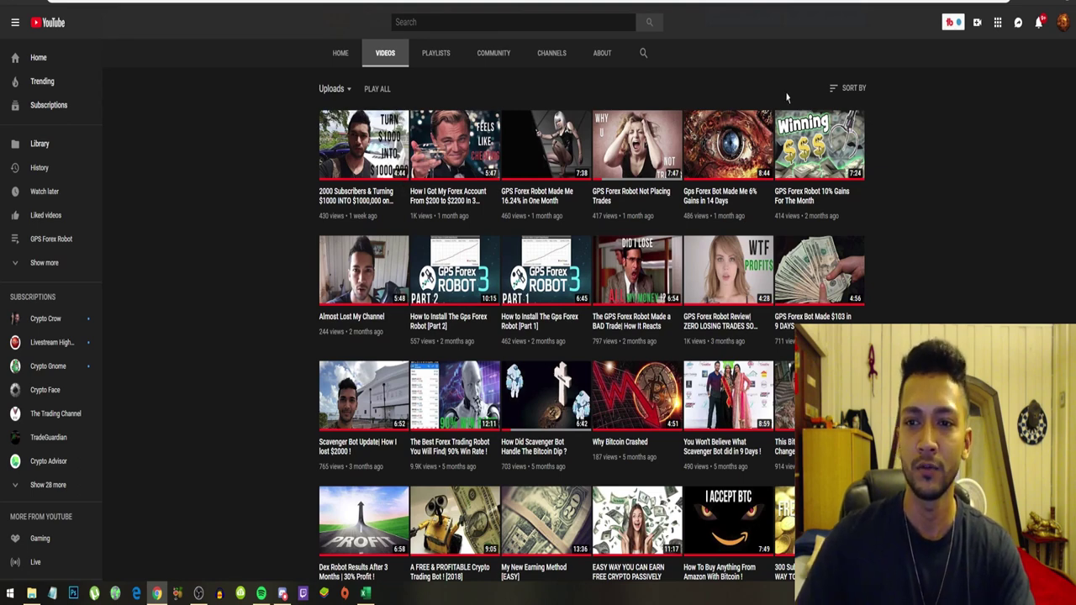
pyautogui.scroll(-1, 819, 128)
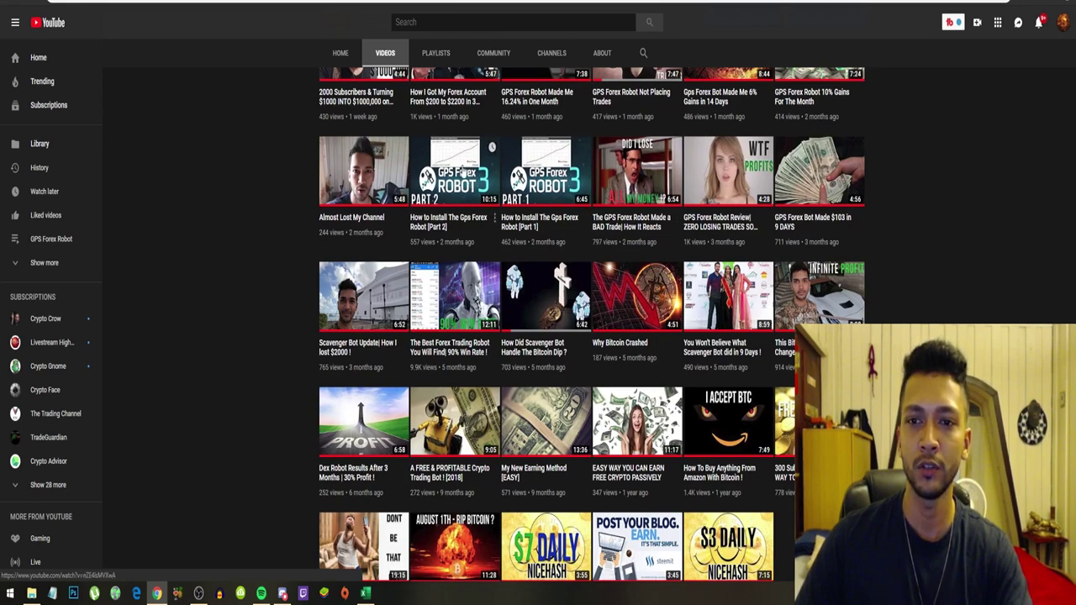
pyautogui.scroll(5, 598, 166)
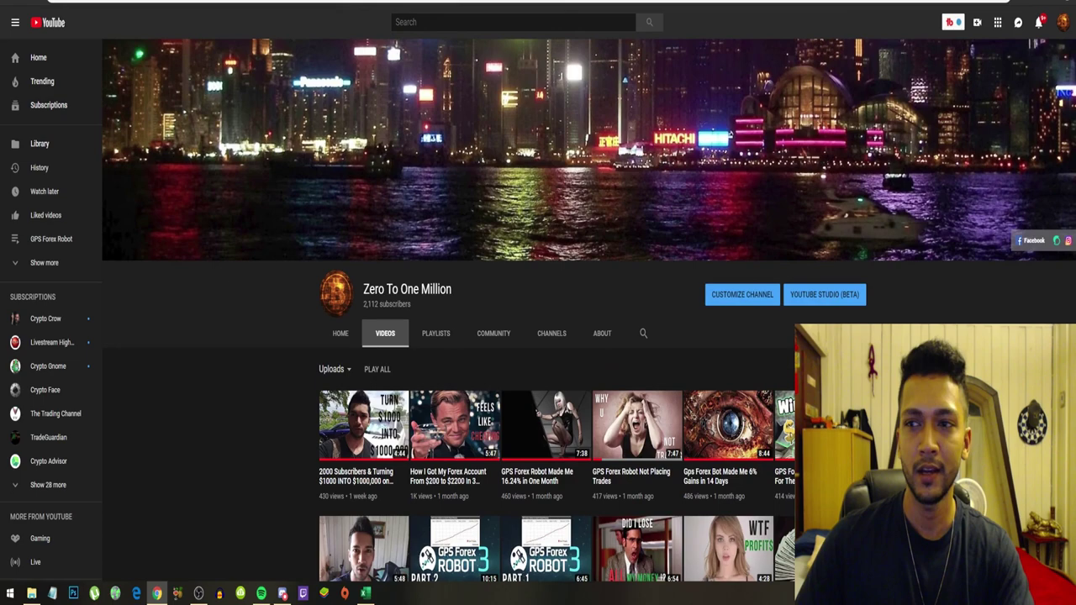
pyautogui.press('super+d')
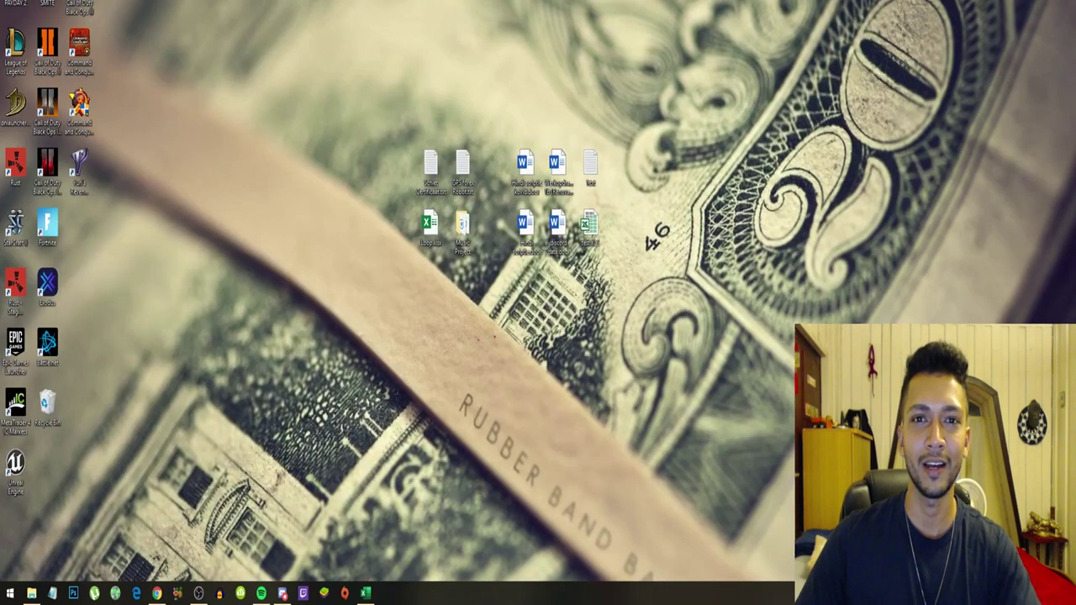